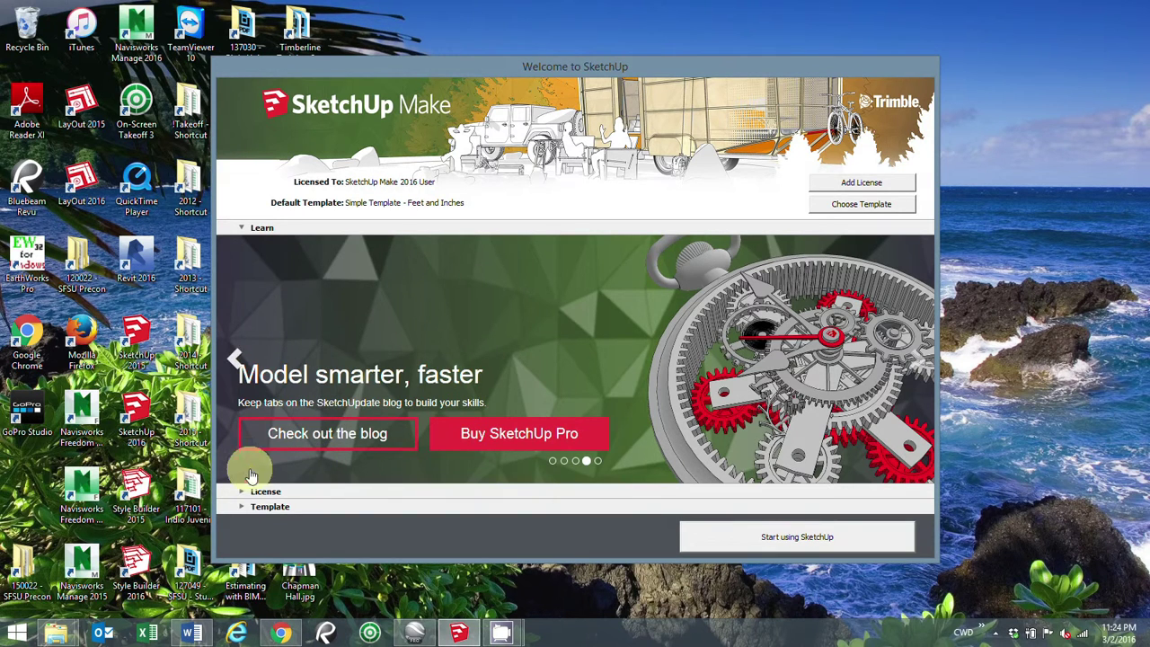
# Start a new model with the Simple Template - Feet and Inches template.
pyautogui.click(243, 507)
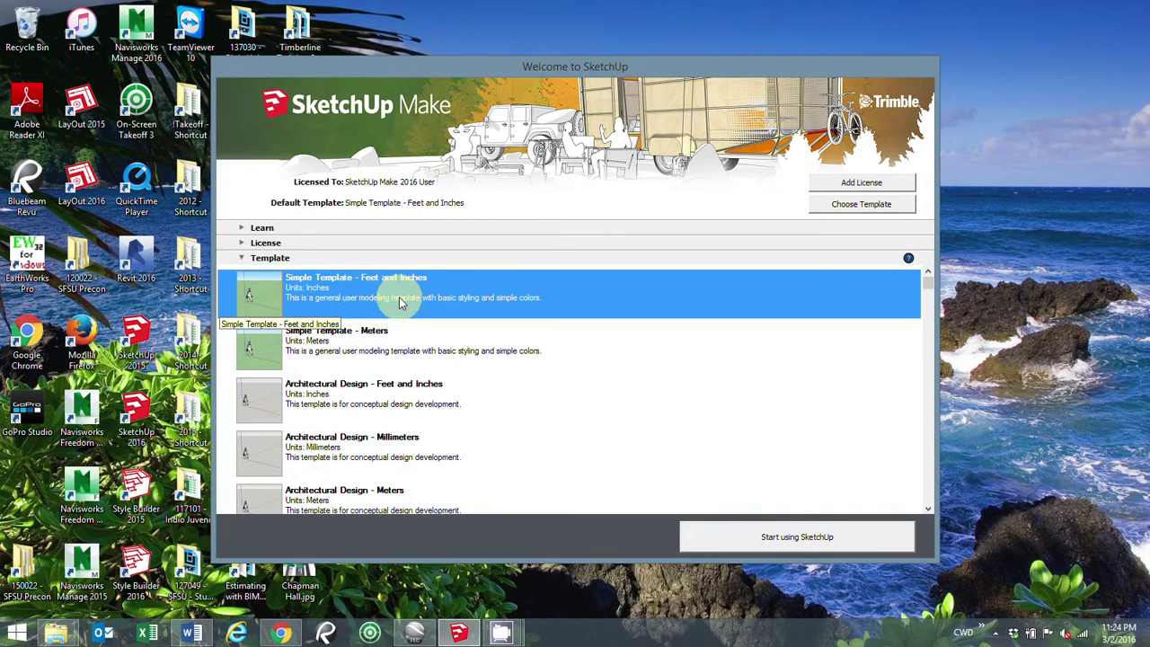
pyautogui.click(790, 542)
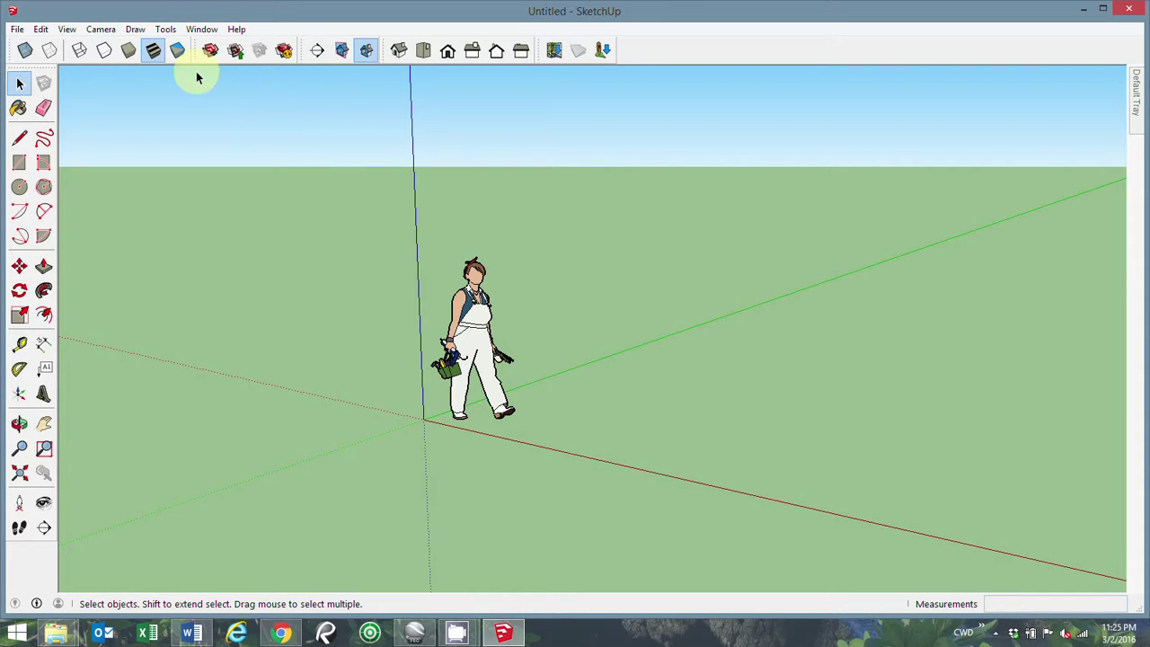
# Examine which toolbars are enabled and which panels are switched on in the Default Tray.
pyautogui.click(68, 30)
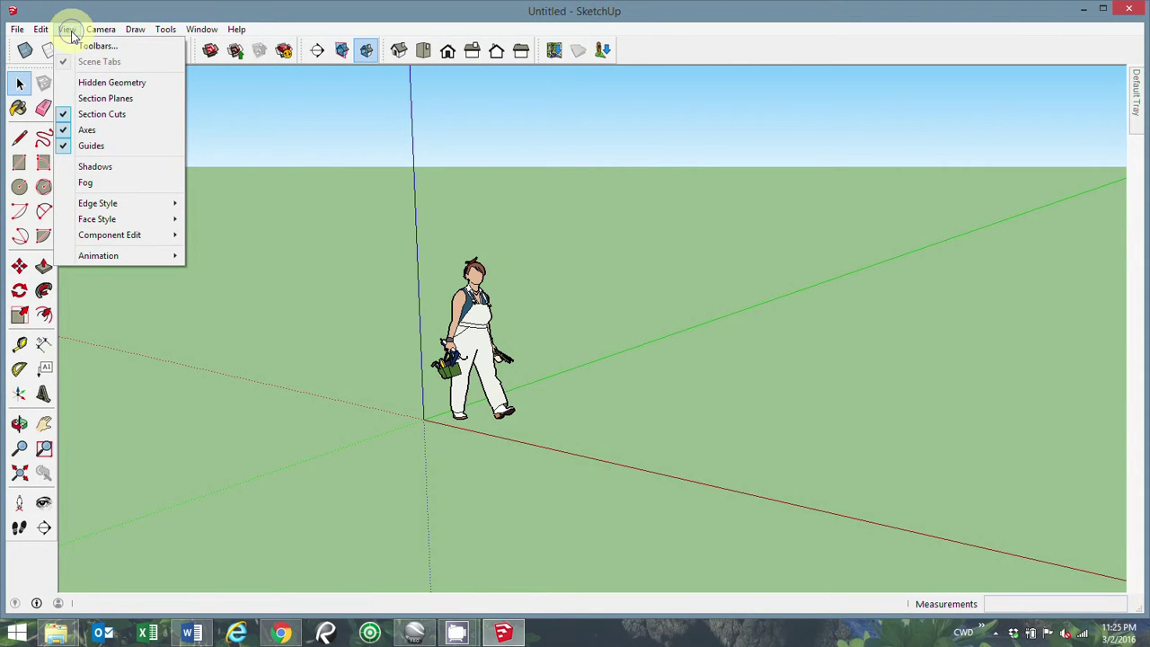
pyautogui.click(92, 45)
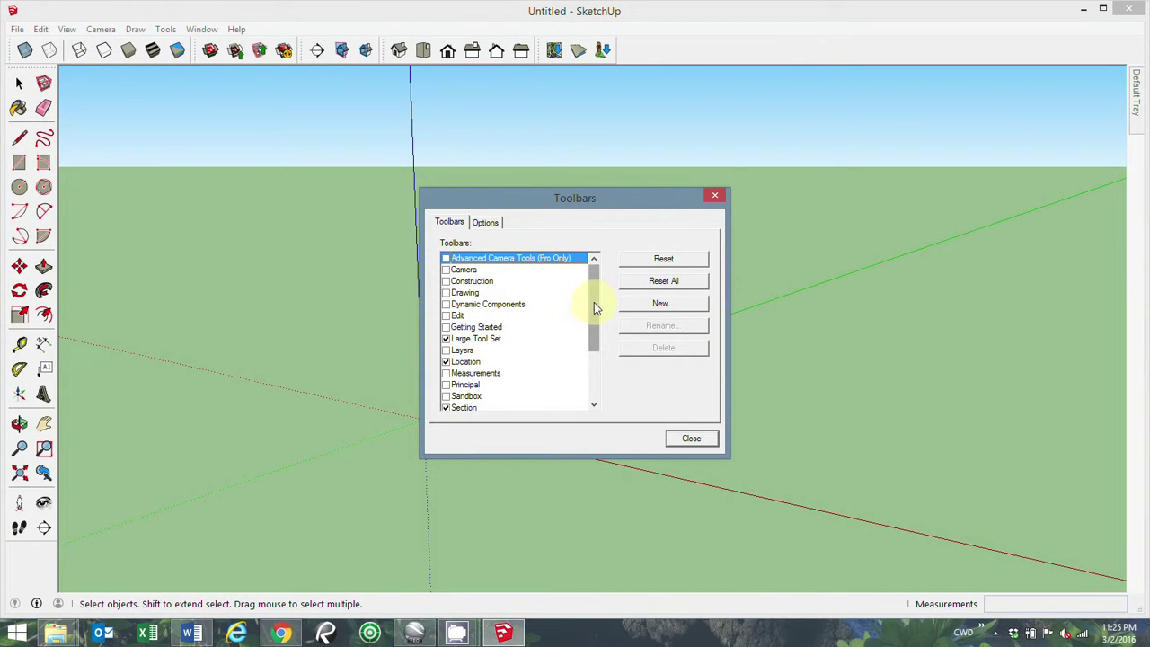
pyautogui.moveTo(593, 301); pyautogui.dragTo(594, 335)
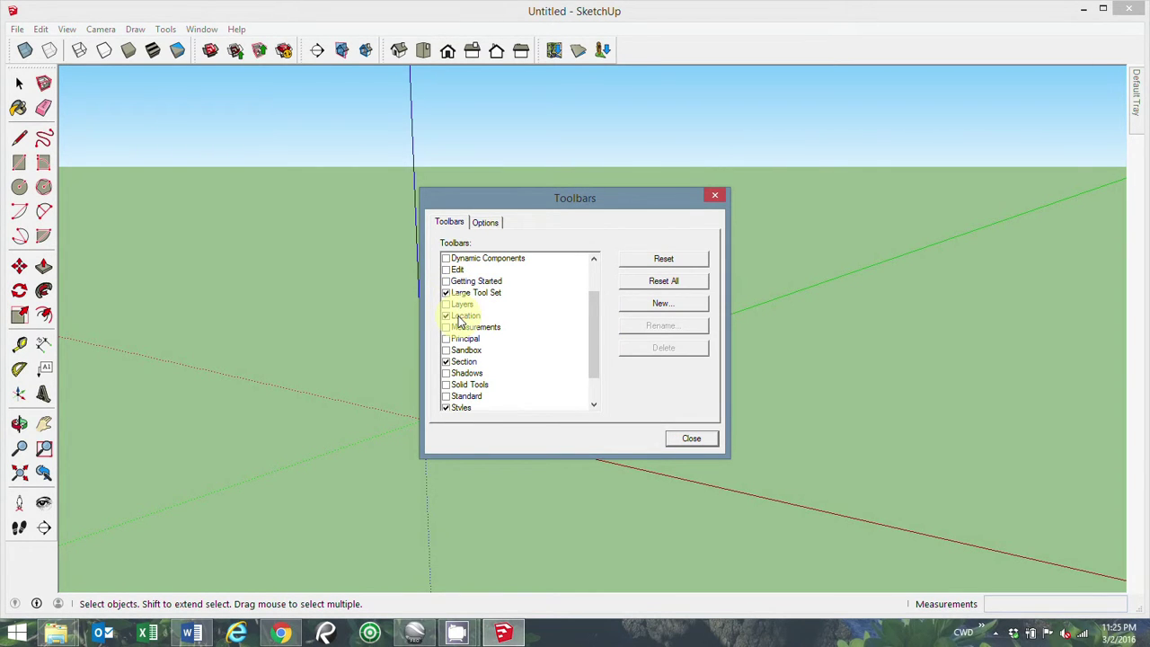
pyautogui.moveTo(592, 337); pyautogui.dragTo(592, 363)
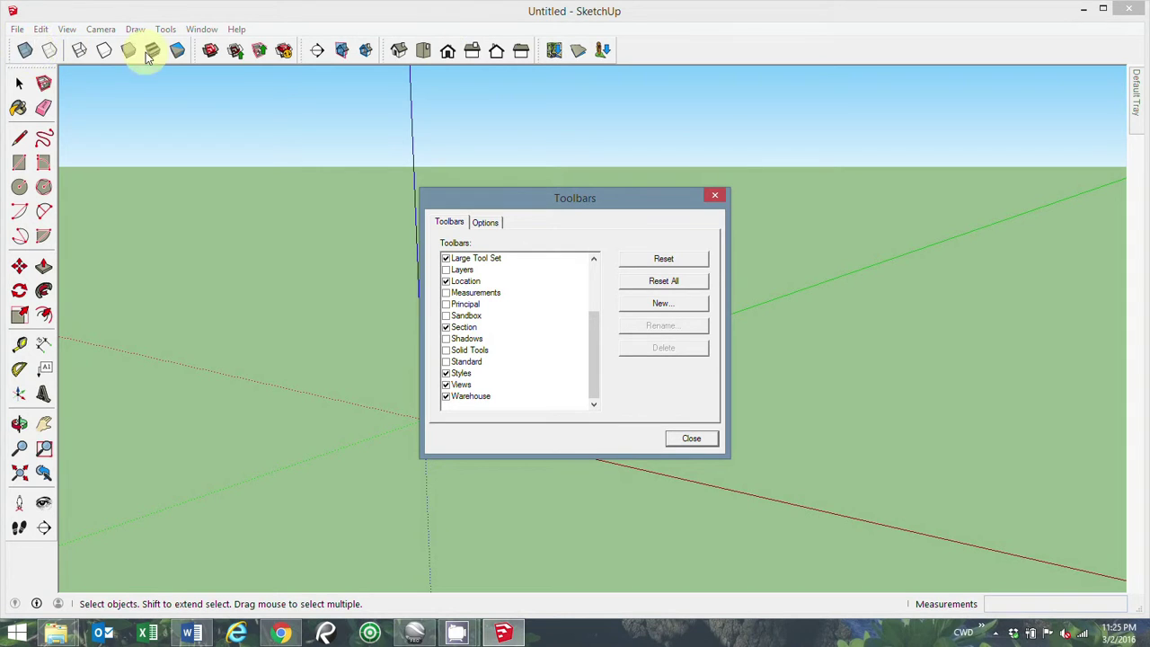
pyautogui.moveTo(302, 50)
pyautogui.mouseDown()
pyautogui.moveTo(303, 78)
pyautogui.moveTo(313, 71)
pyautogui.moveTo(302, 50)
pyautogui.mouseUp()
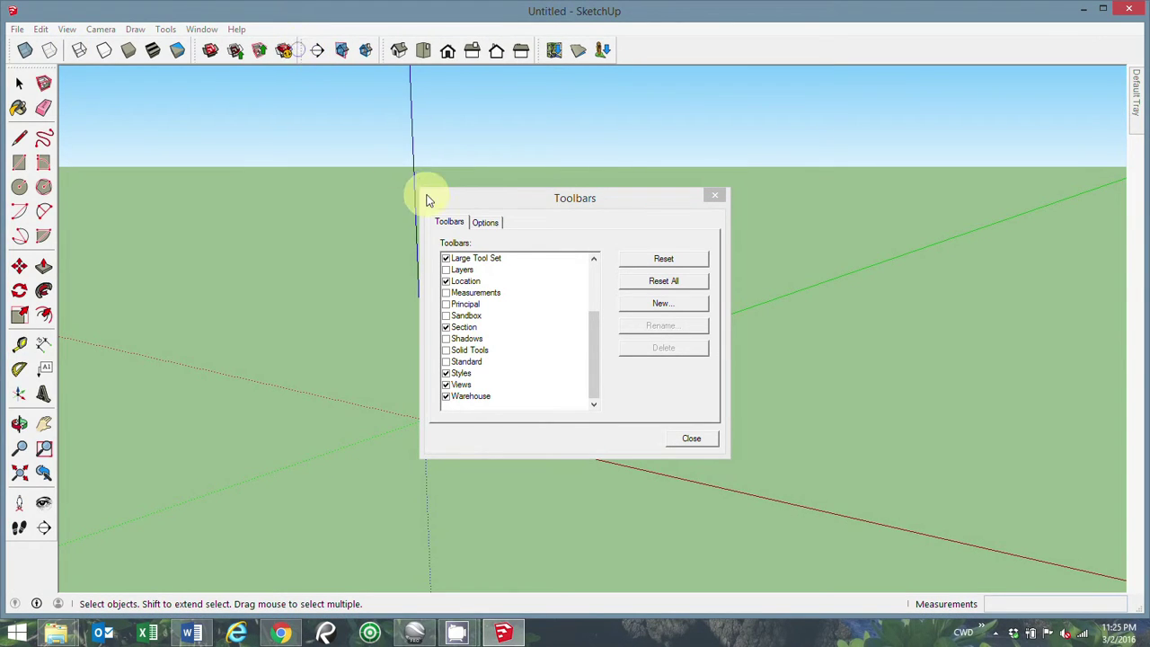
pyautogui.click(685, 440)
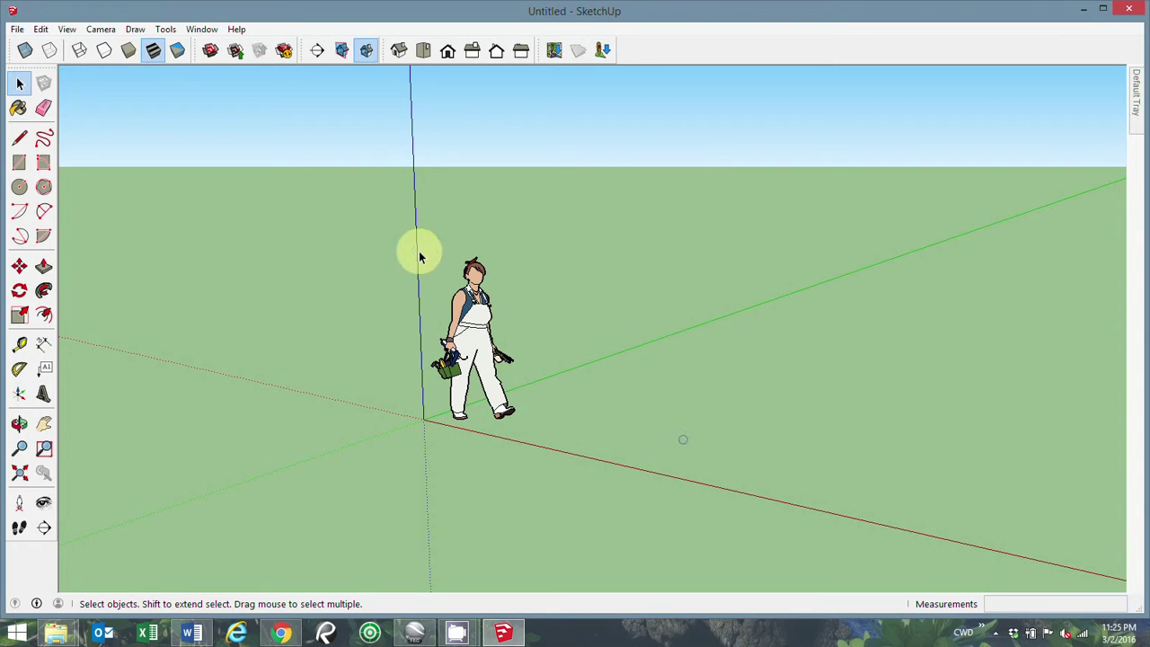
pyautogui.click(169, 30)
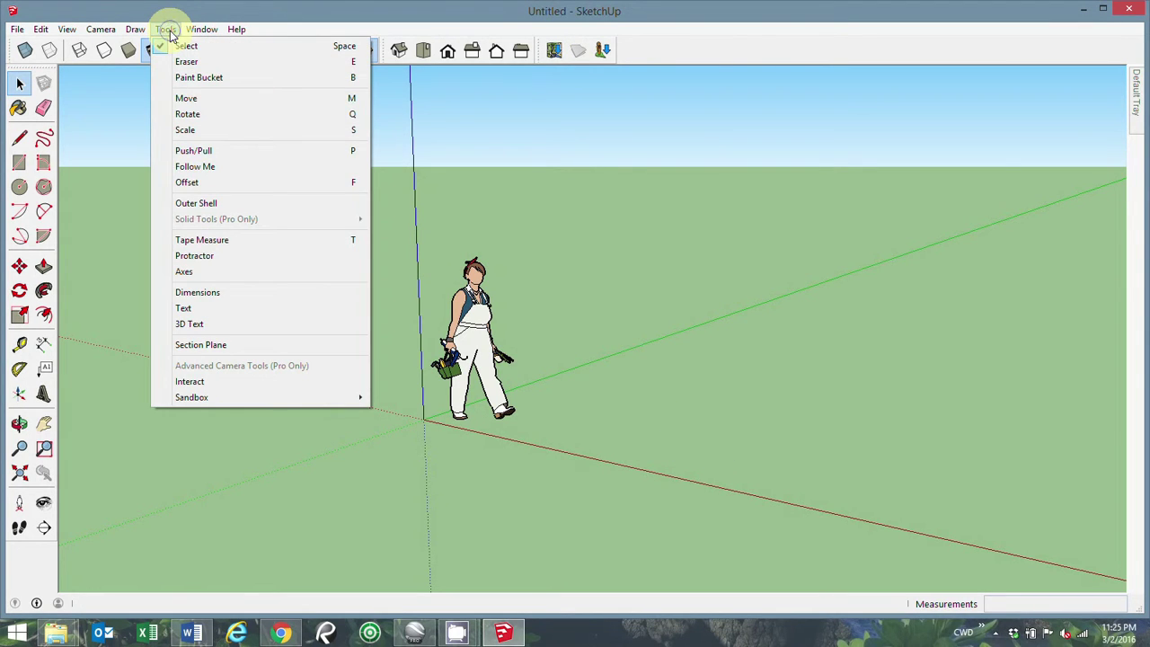
pyautogui.moveTo(198, 33)
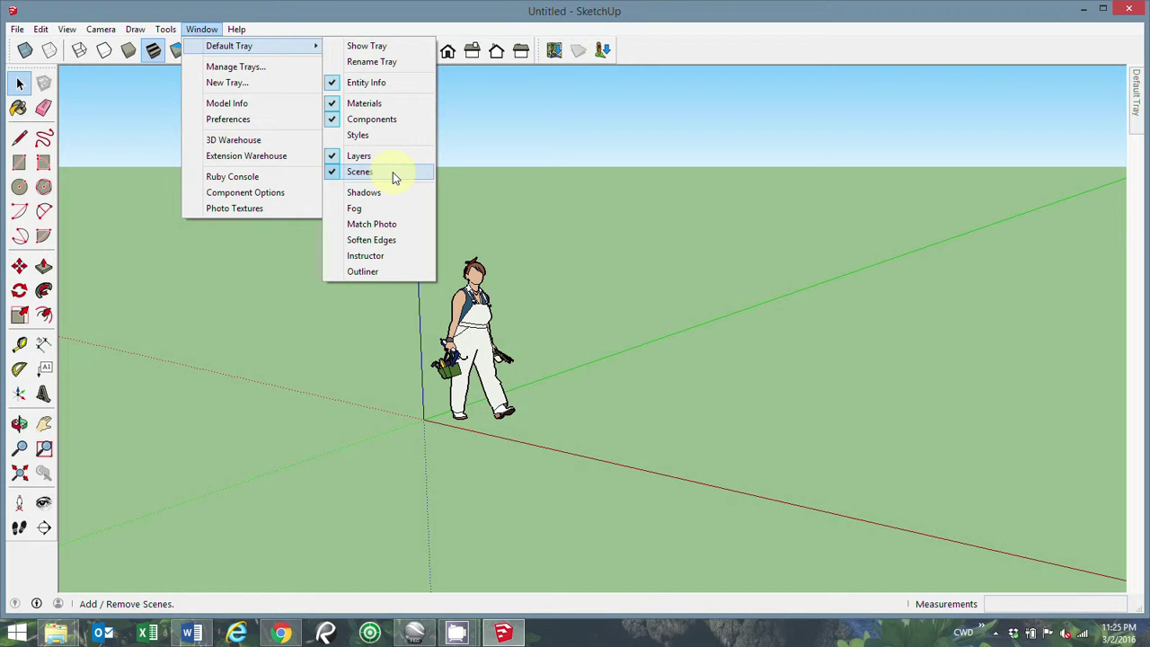
pyautogui.click(357, 7)
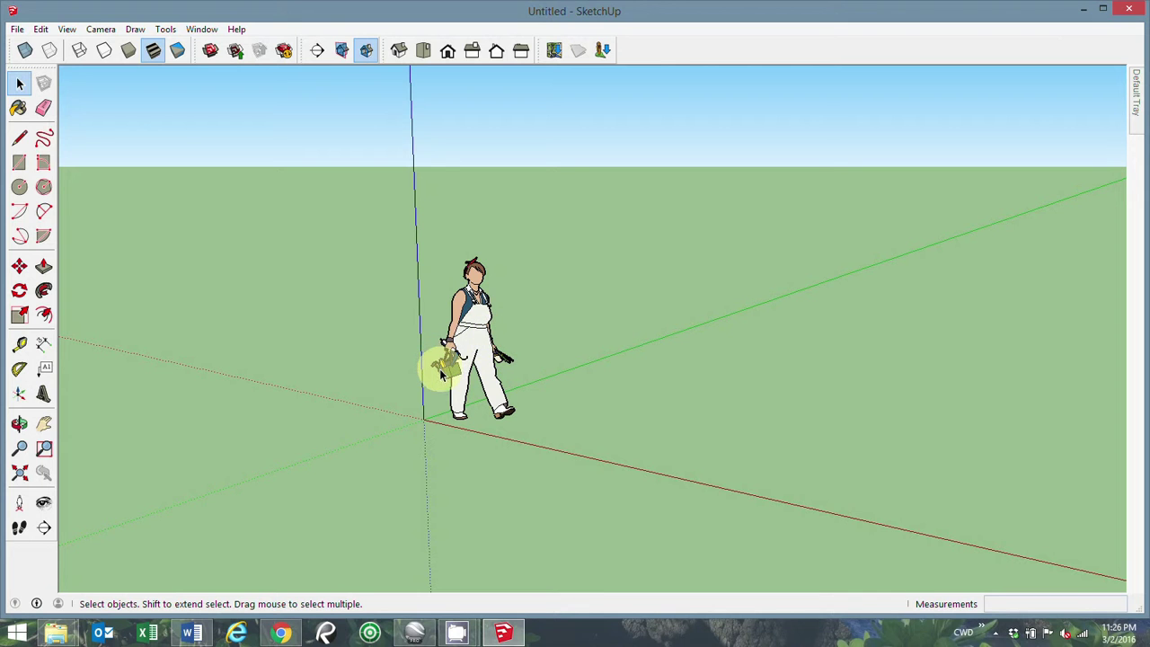
# Zoom in and out on the figure at the origin and orbit around it to examine the axes.
pyautogui.scroll(5, 431, 369)
pyautogui.scroll(-5, 422, 384)
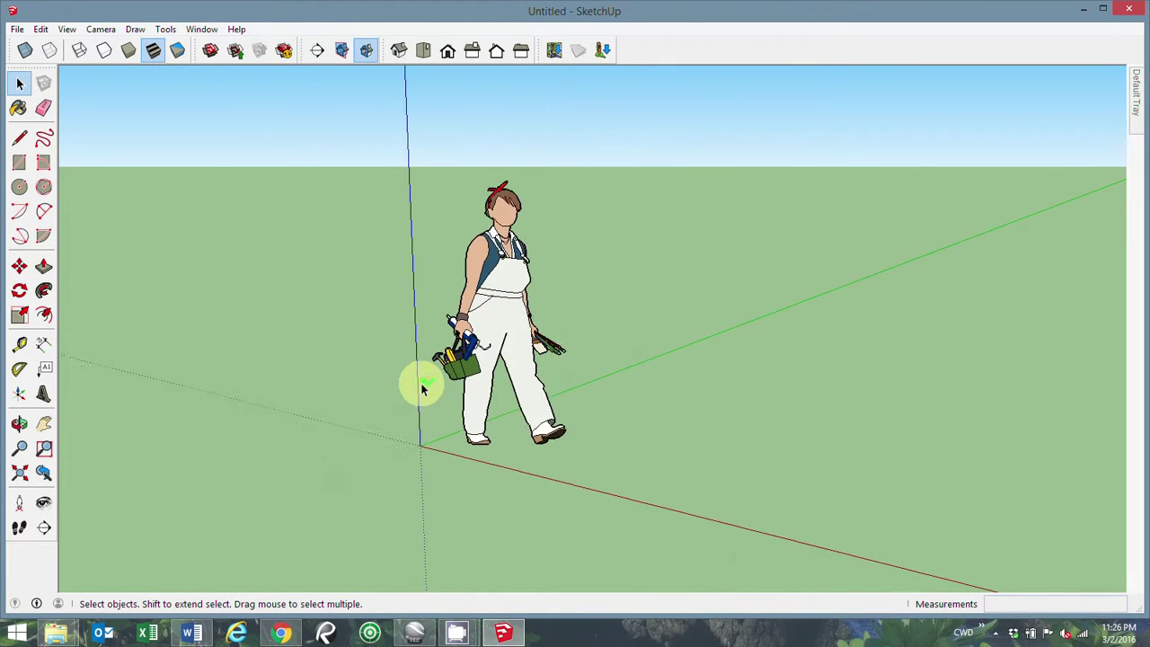
pyautogui.scroll(-2, 418, 400)
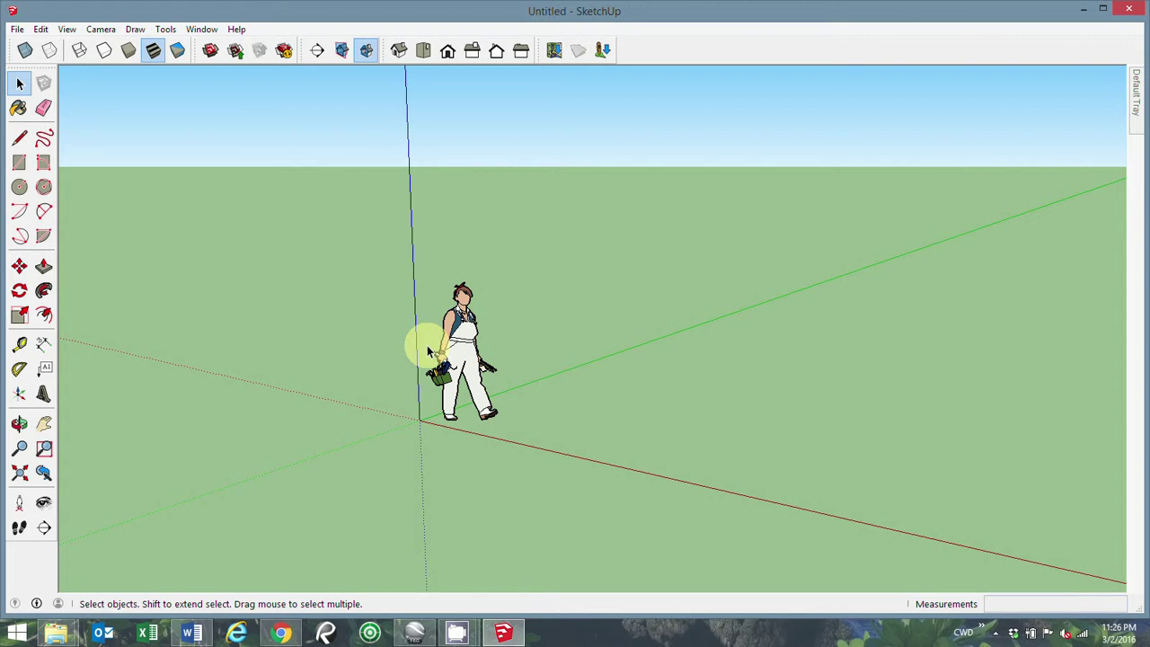
pyautogui.press('o')
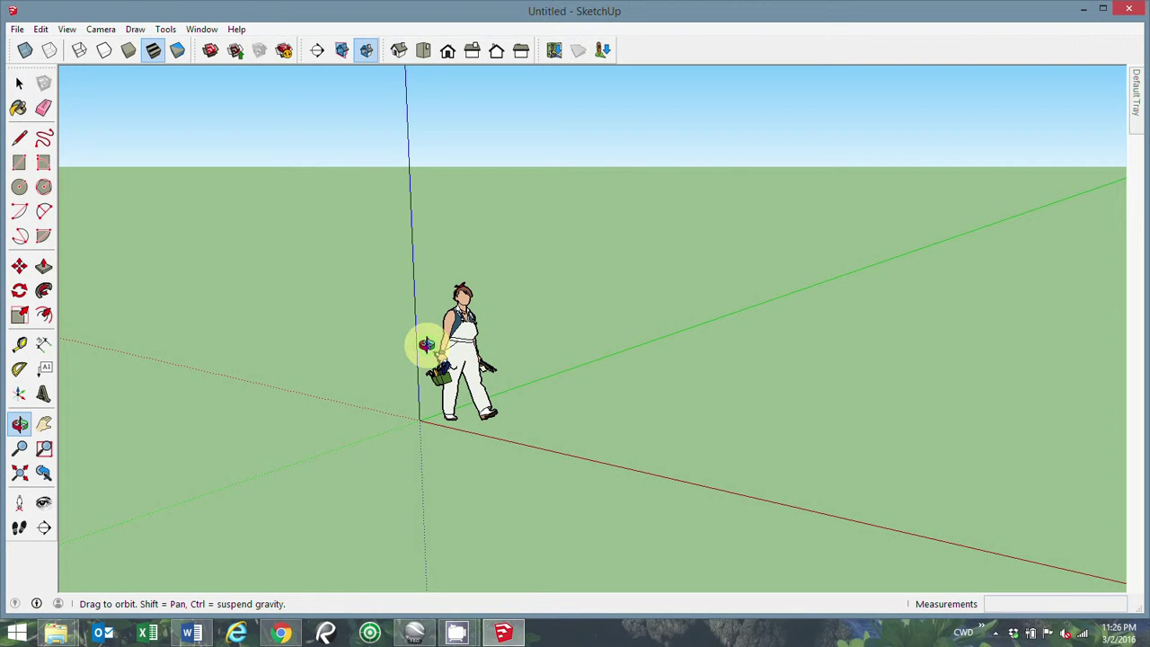
pyautogui.moveTo(425, 345); pyautogui.dragTo(575, 372)
pyautogui.press('space')
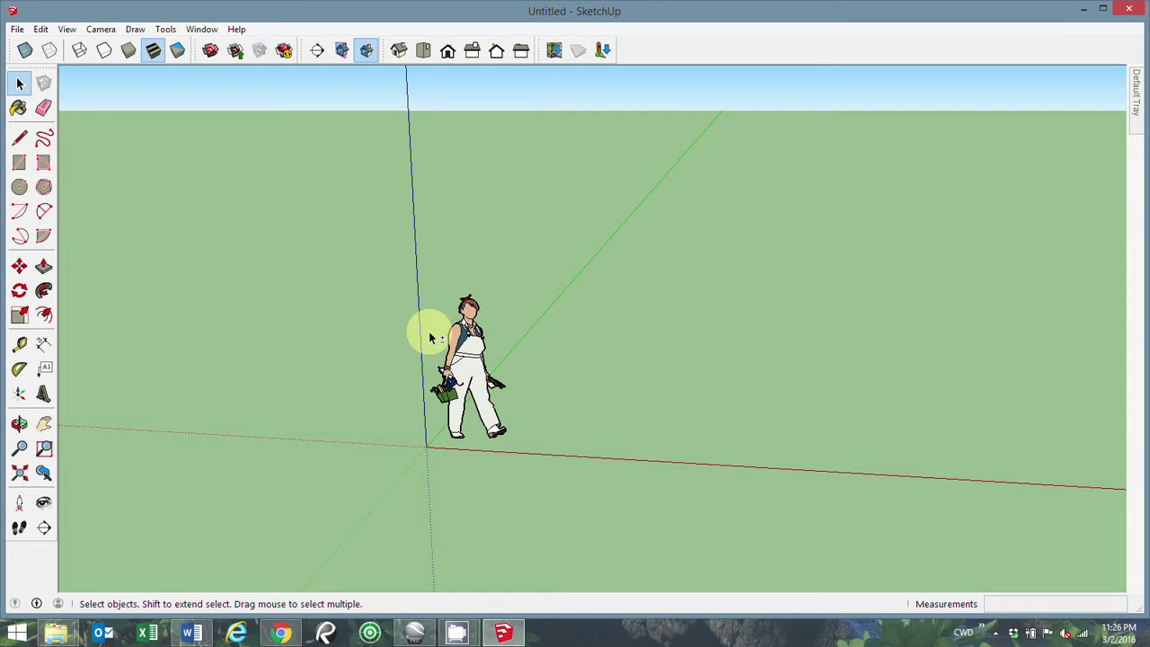
pyautogui.press('o')
pyautogui.moveTo(429, 329); pyautogui.dragTo(523, 341)
pyautogui.press('space')
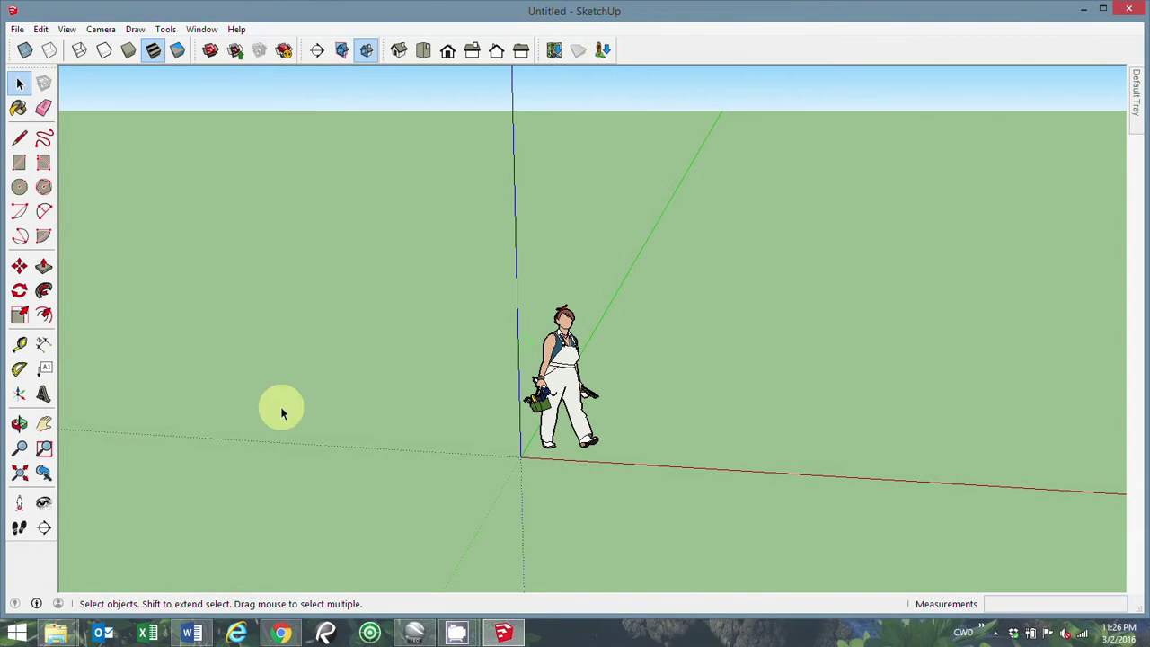
# Pan the scene, orbit around the figure and zoom to view it from a lower angle, ending with the Select tool.
pyautogui.click(44, 423)
pyautogui.moveTo(503, 425); pyautogui.dragTo(569, 459)
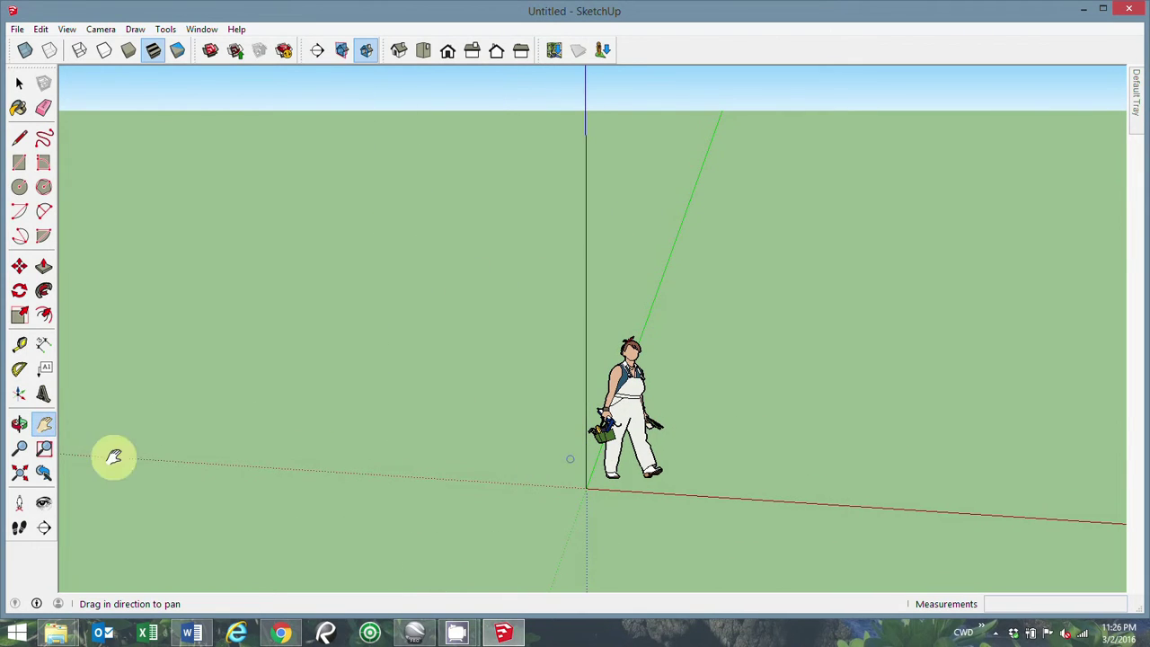
pyautogui.click(20, 423)
pyautogui.moveTo(698, 454); pyautogui.dragTo(673, 403)
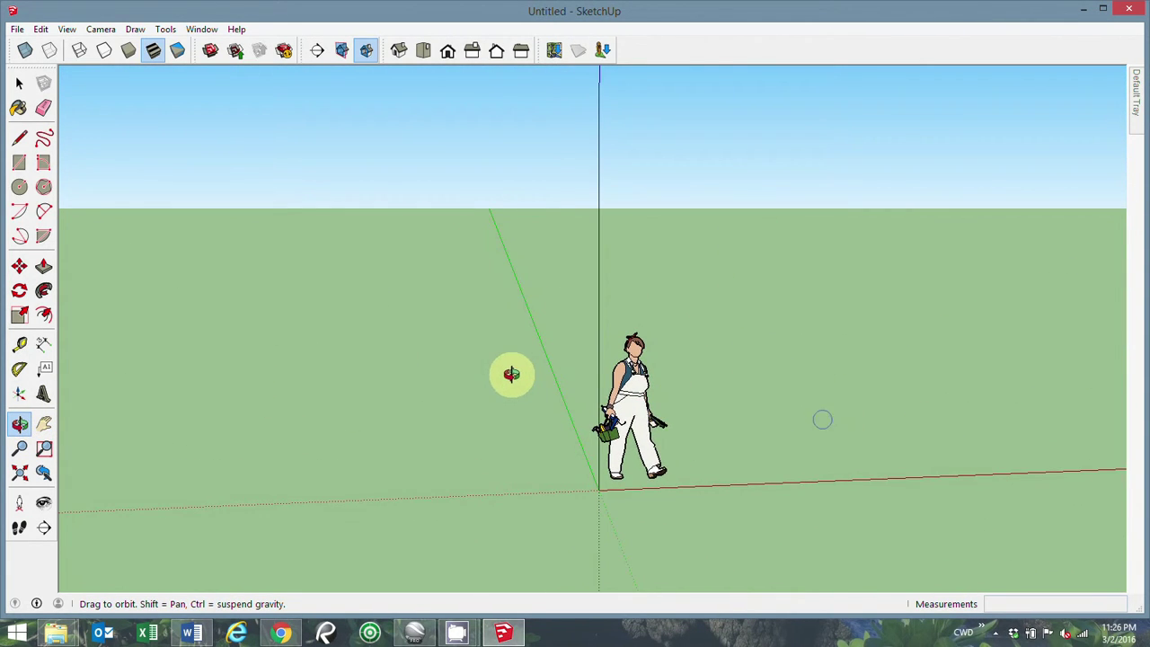
pyautogui.scroll(-3, 511, 375)
pyautogui.scroll(4, 510, 374)
pyautogui.scroll(-3, 511, 375)
pyautogui.scroll(3, 511, 374)
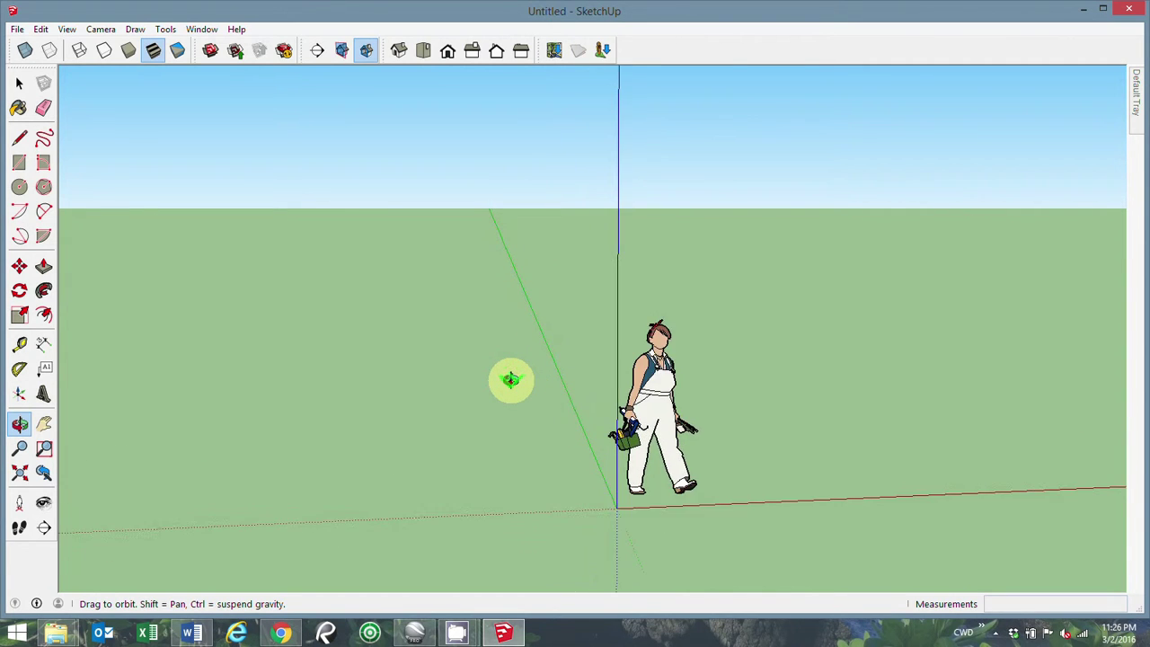
pyautogui.scroll(-2, 510, 375)
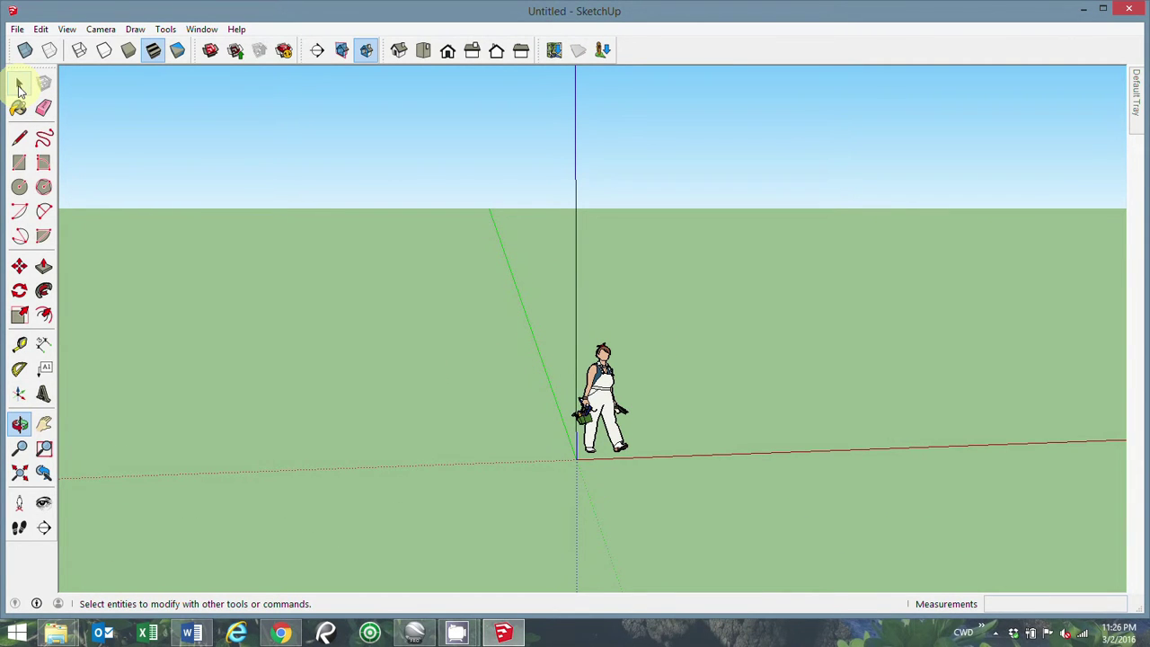
pyautogui.click(19, 85)
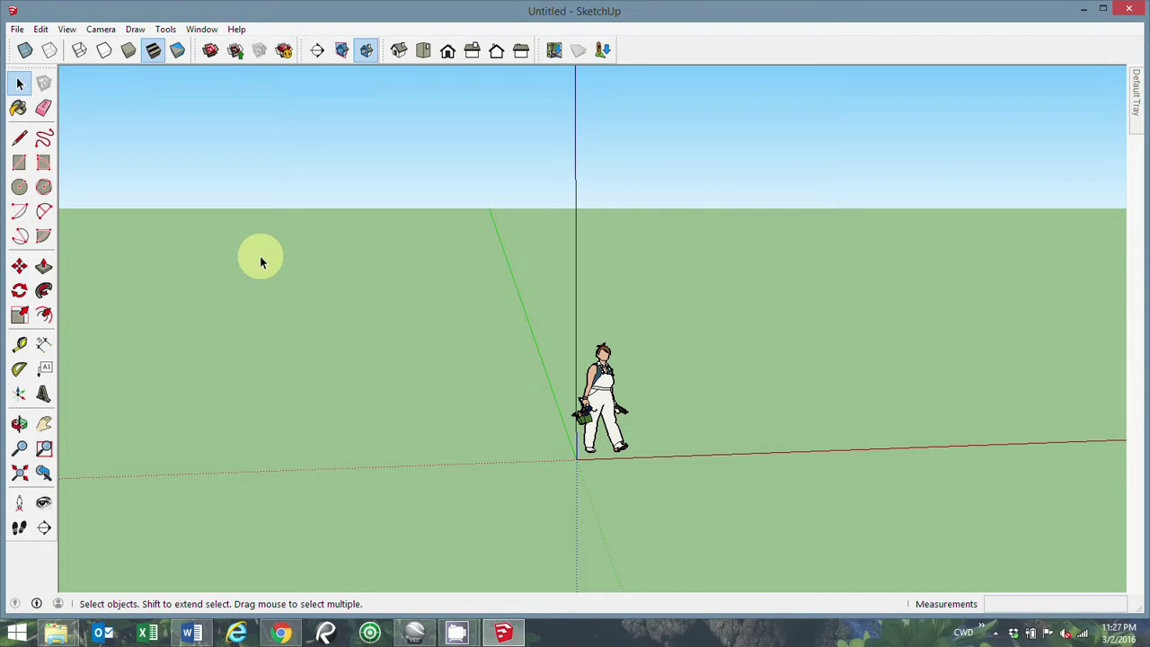
# Draw a closed upright four-sided face beside the figure with the Line tool, about 15' 10" wide at its base and 10' high.
pyautogui.click(19, 140)
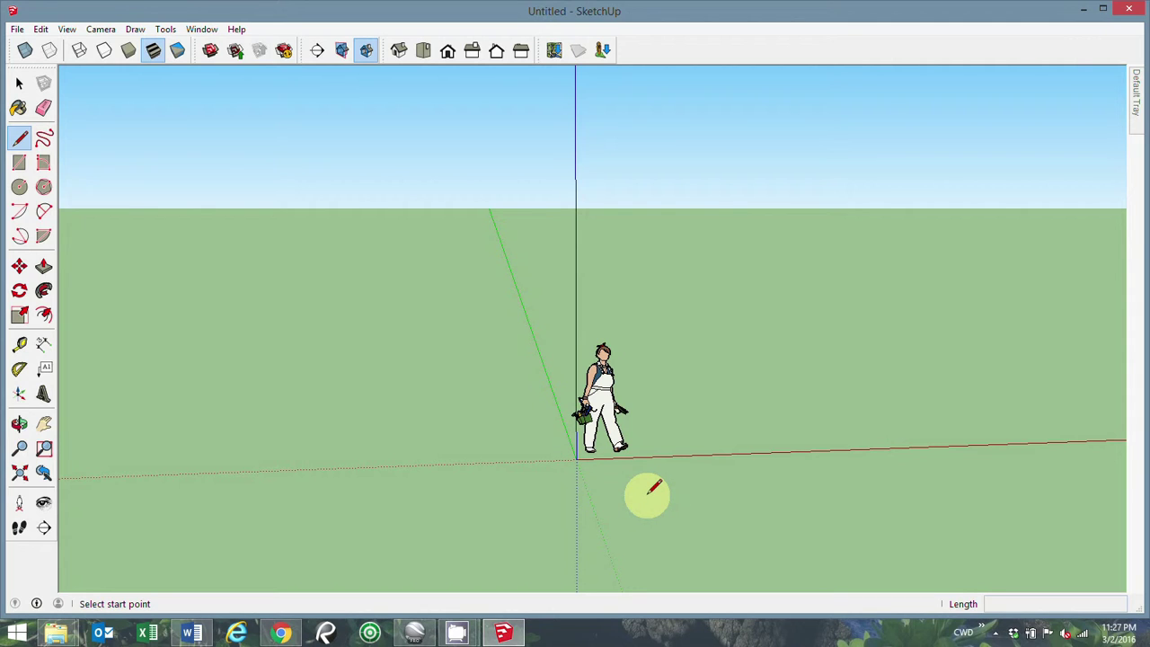
pyautogui.click(576, 460)
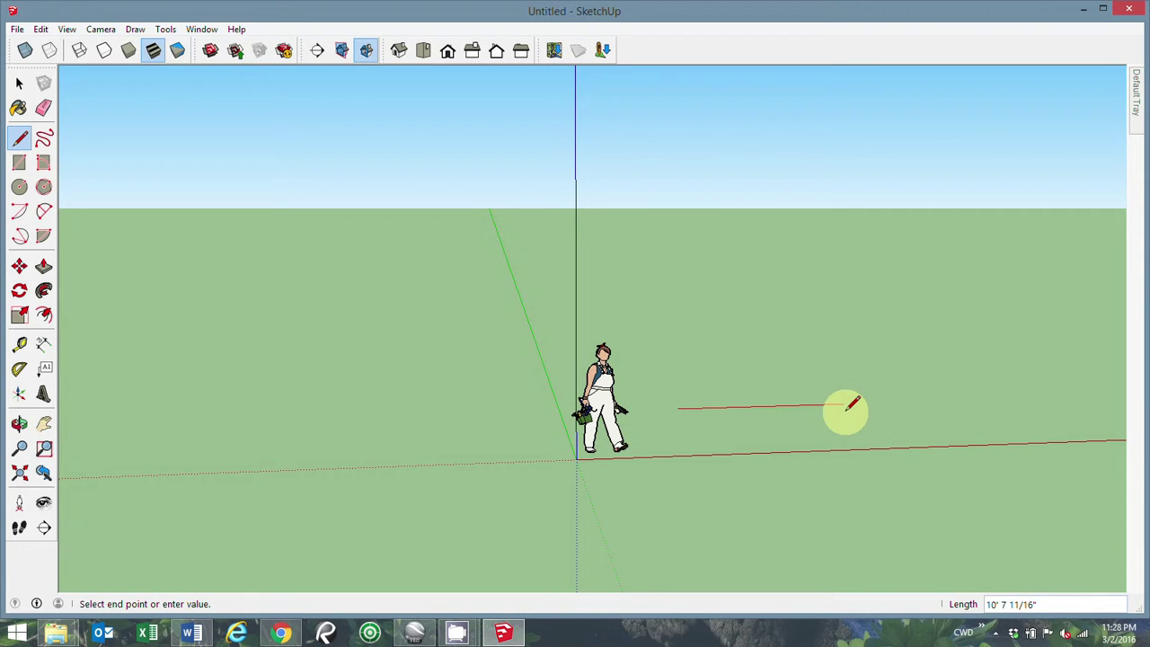
pyautogui.press('shift')
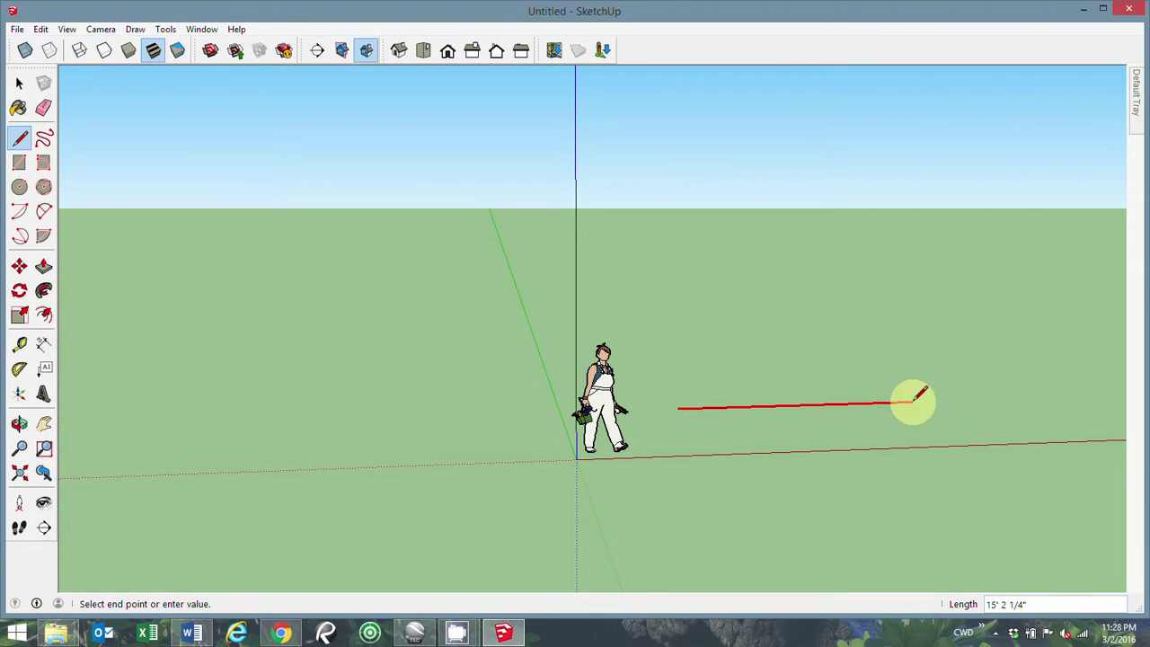
pyautogui.press('shift')
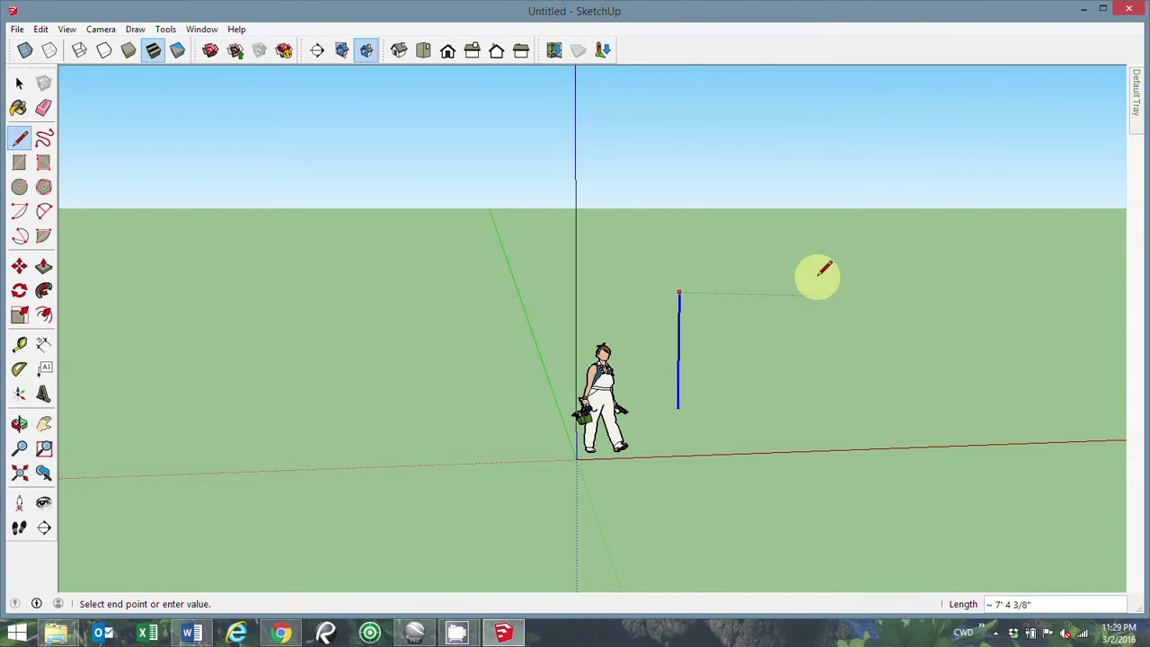
pyautogui.click(816, 242)
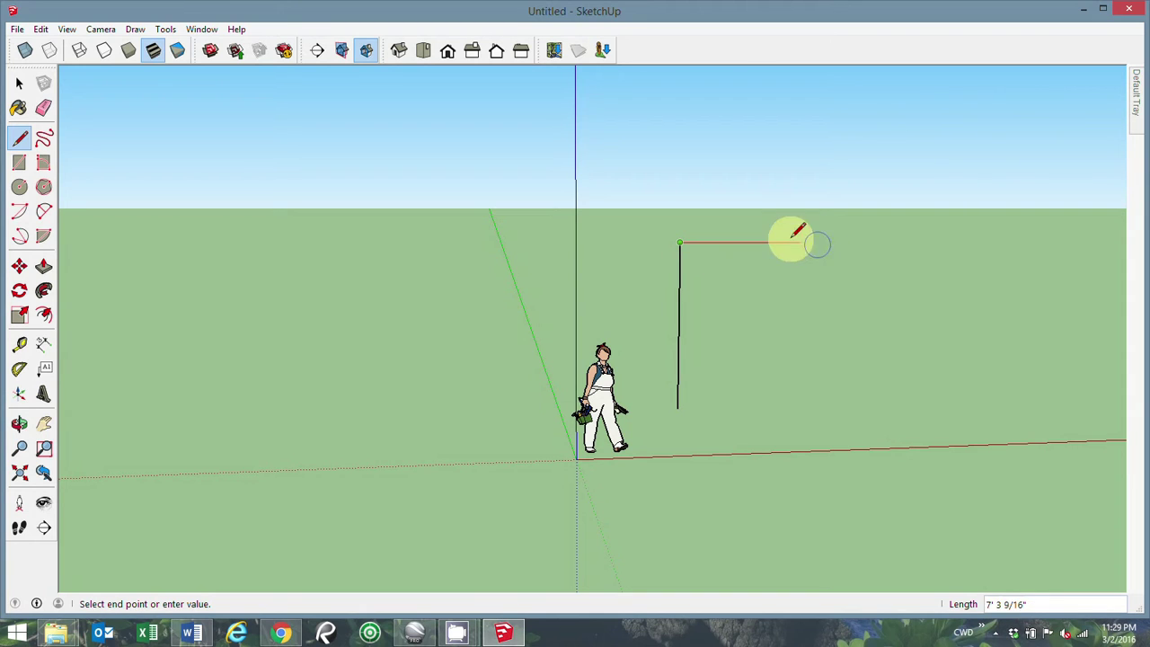
pyautogui.click(933, 243)
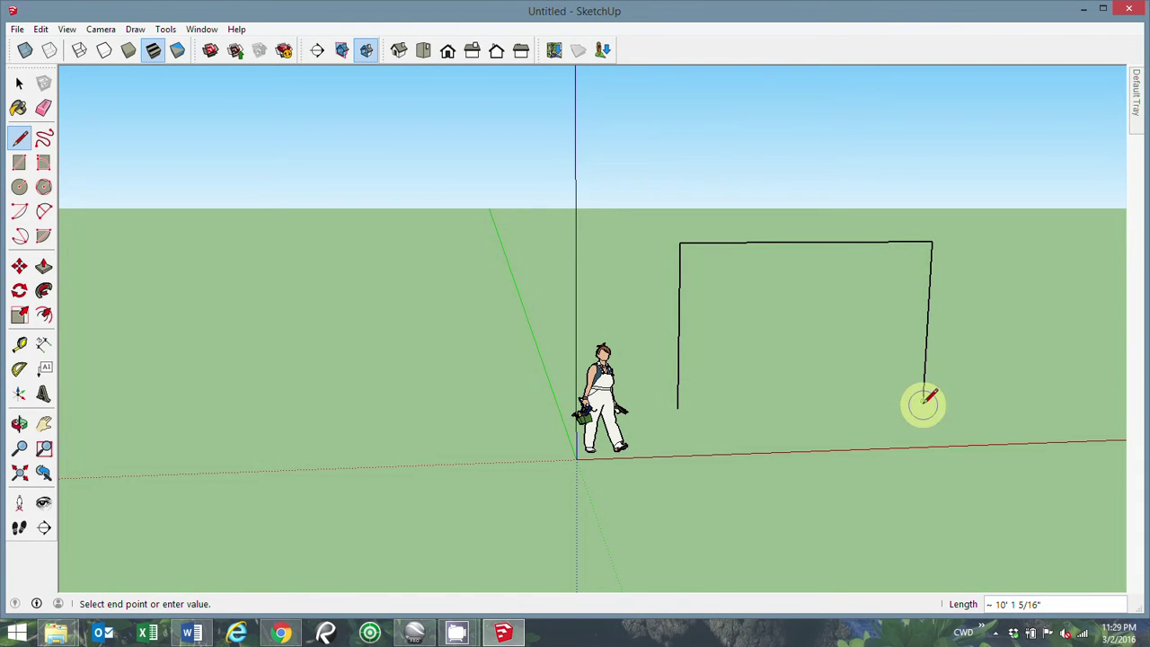
pyautogui.click(922, 402)
pyautogui.click(679, 408)
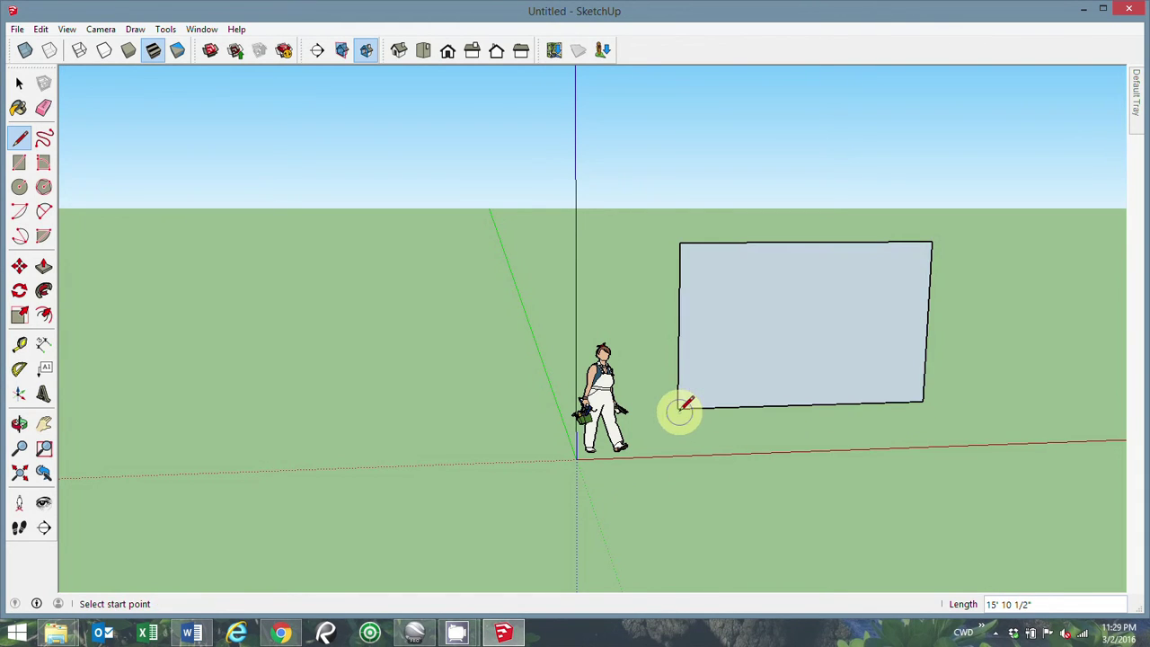
pyautogui.moveTo(674, 368); pyautogui.dragTo(992, 326, button='middle')
pyautogui.moveTo(623, 311); pyautogui.dragTo(570, 365, button='middle')
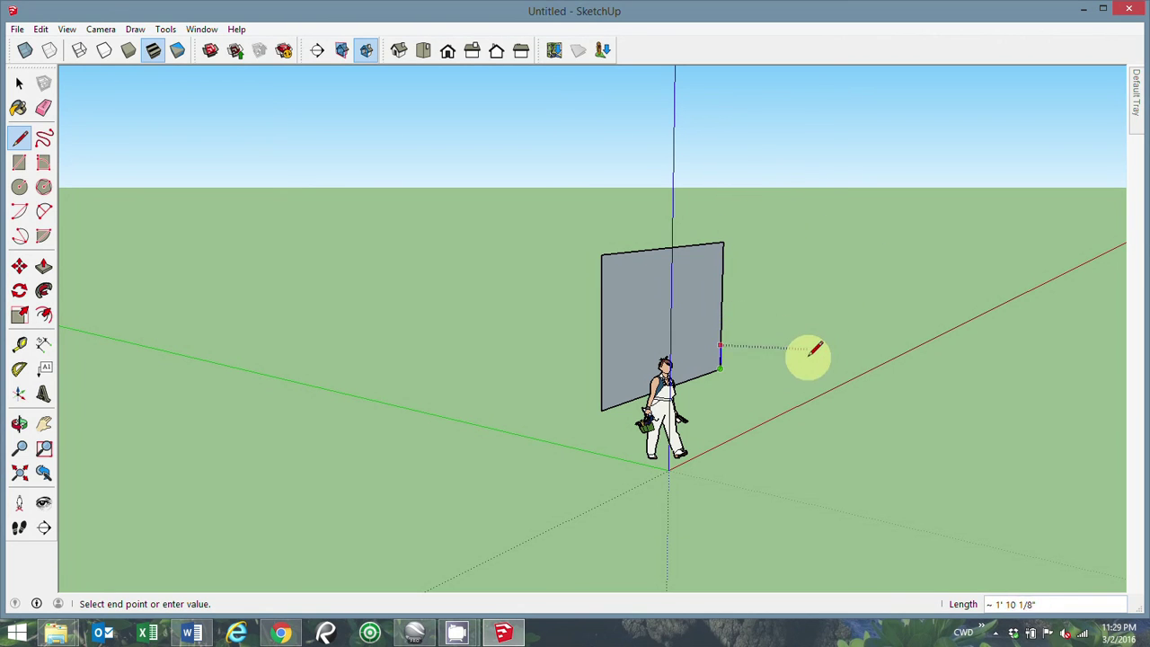
pyautogui.press('Escape')
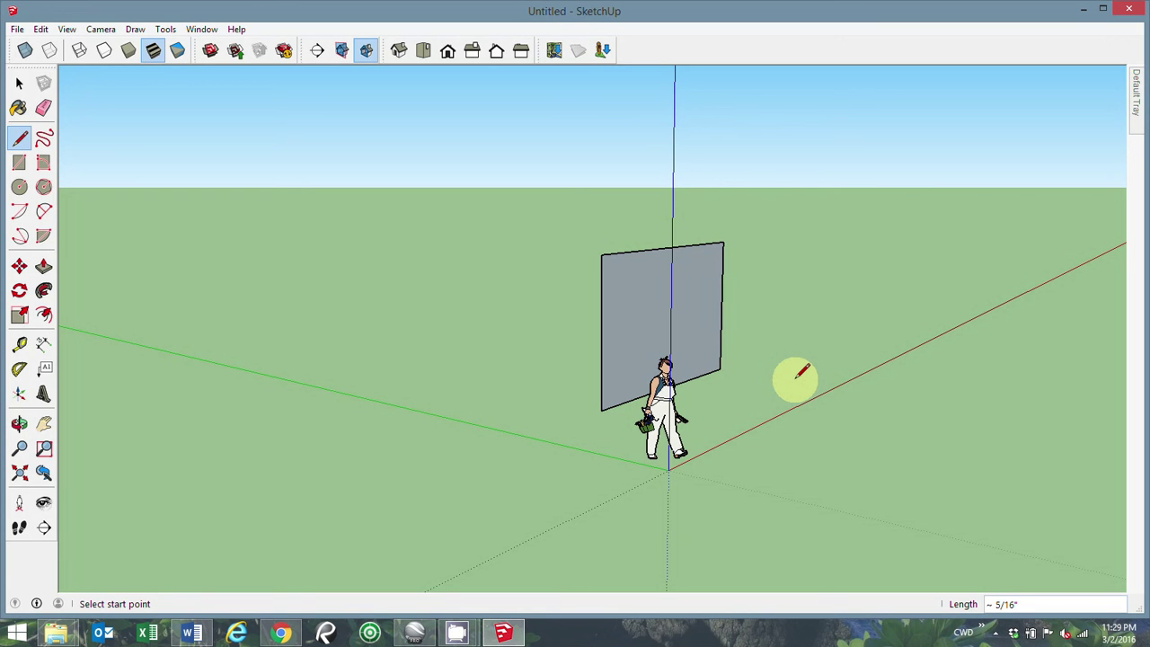